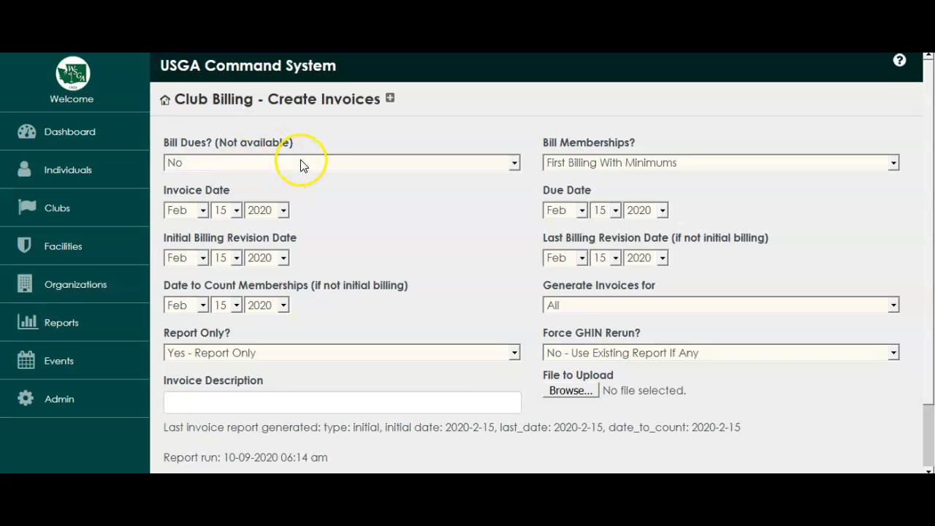
Set membership billing to First Billing With Minimums and the Report Only option to No - Generate Invoices and Report.
click(636, 161)
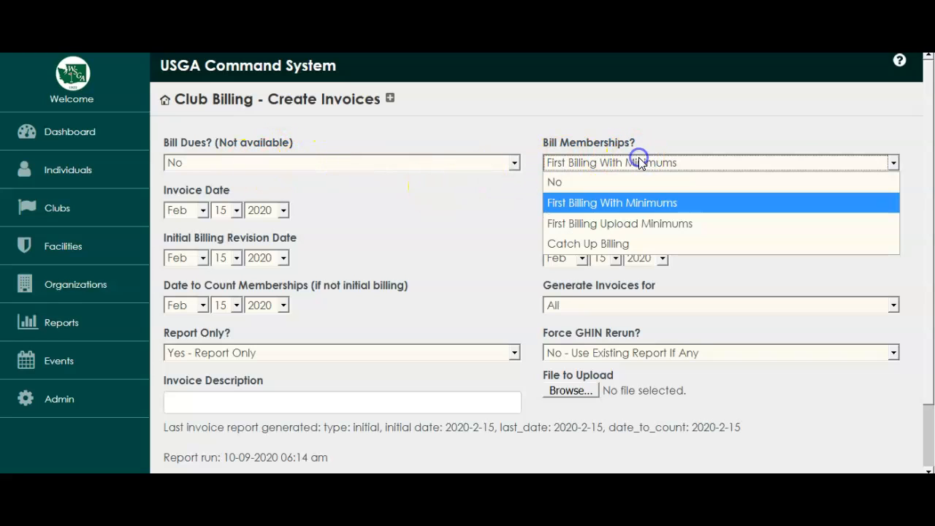
click(610, 208)
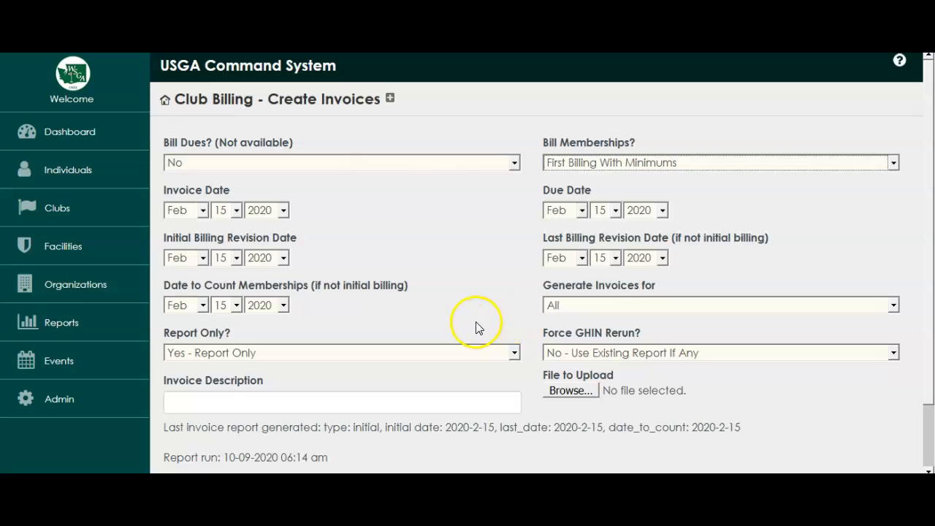
click(395, 353)
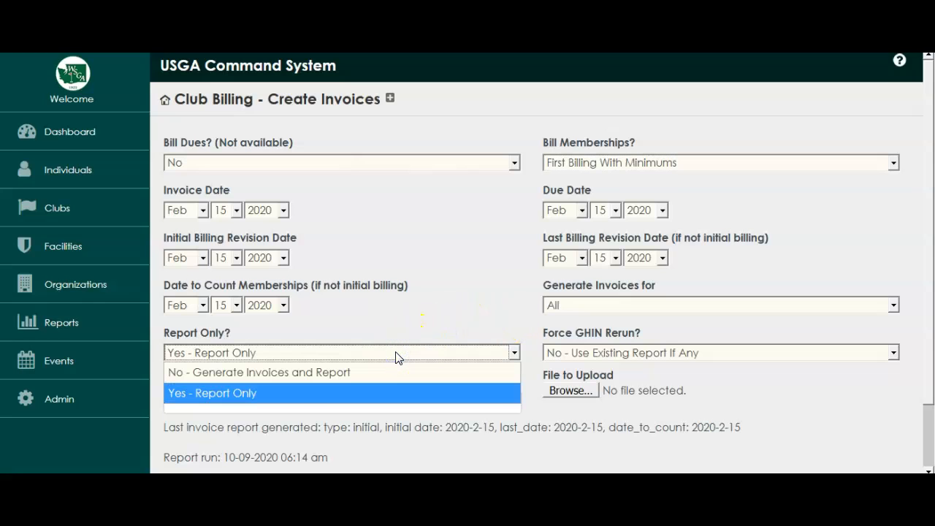
click(255, 398)
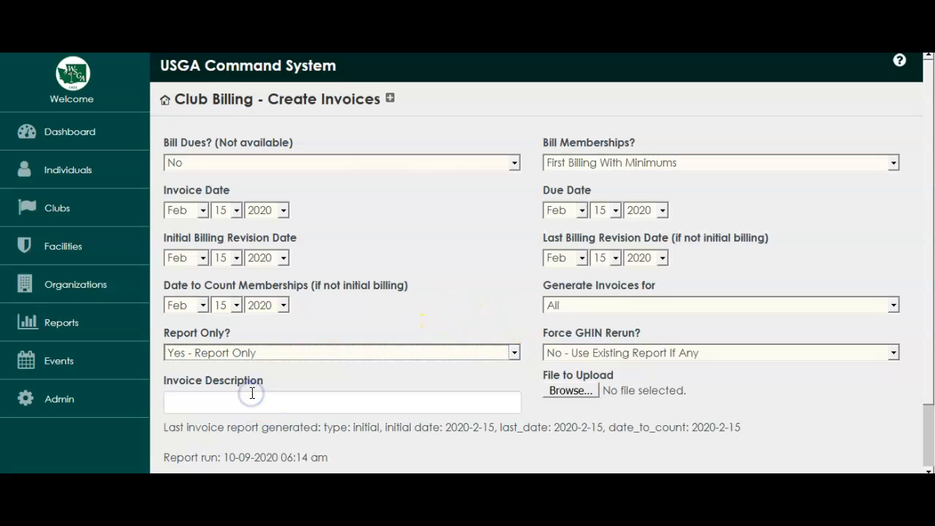
click(272, 355)
click(265, 373)
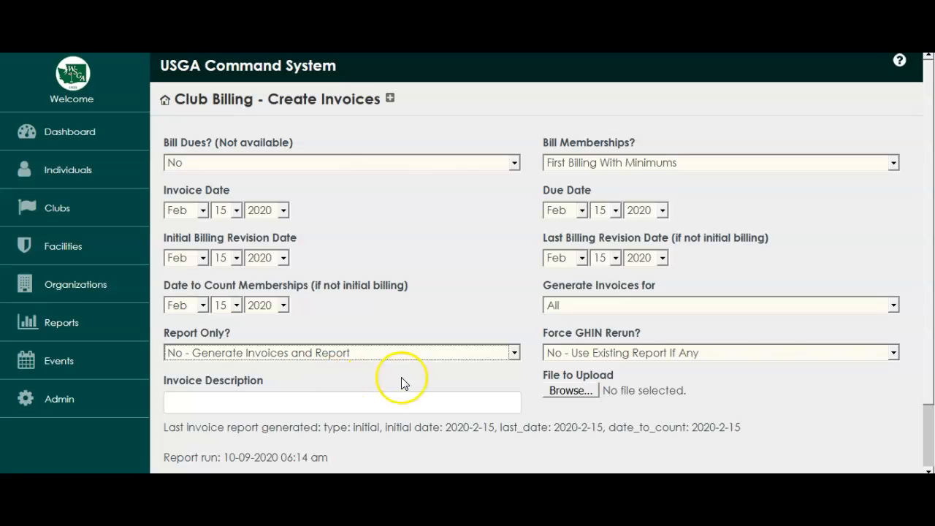
Try the Yes - Force Rerun of GHIN Report option, and switch it back to No - Use Existing Report If Any.
drag(929, 312, 926, 363)
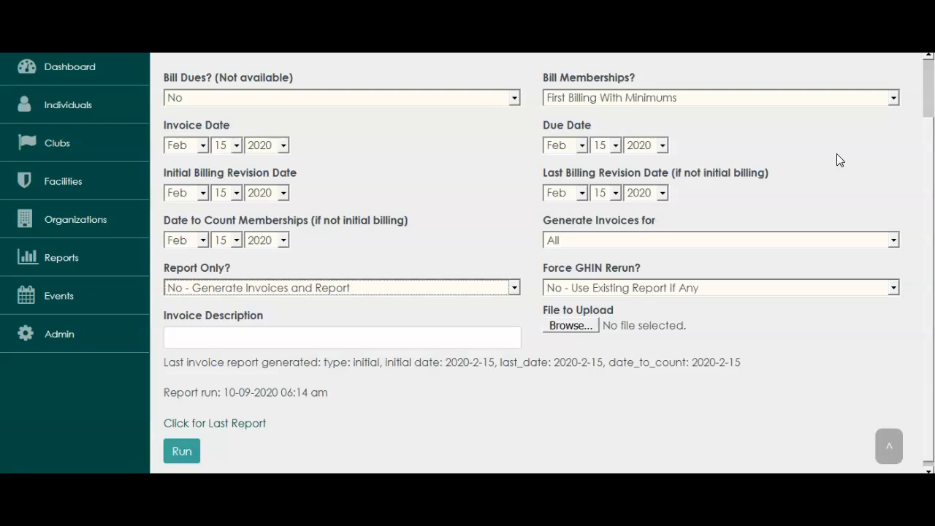
click(665, 288)
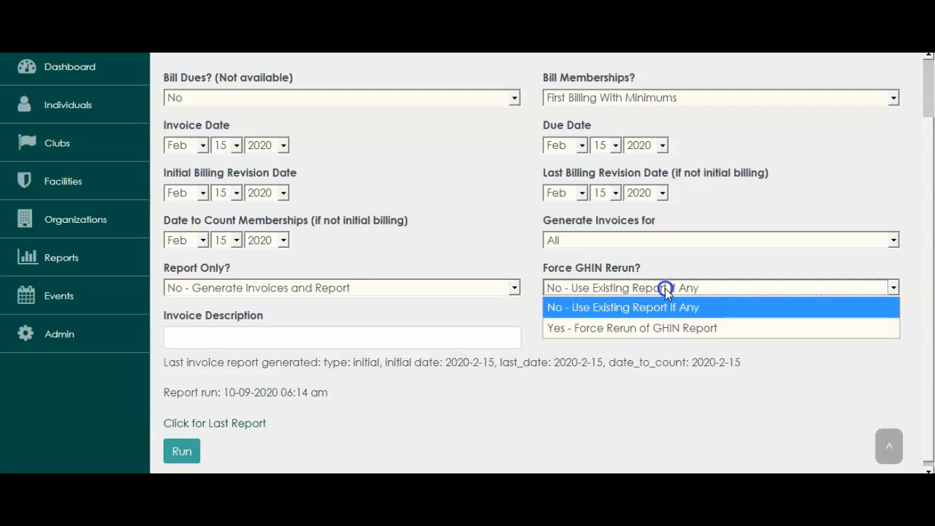
click(626, 330)
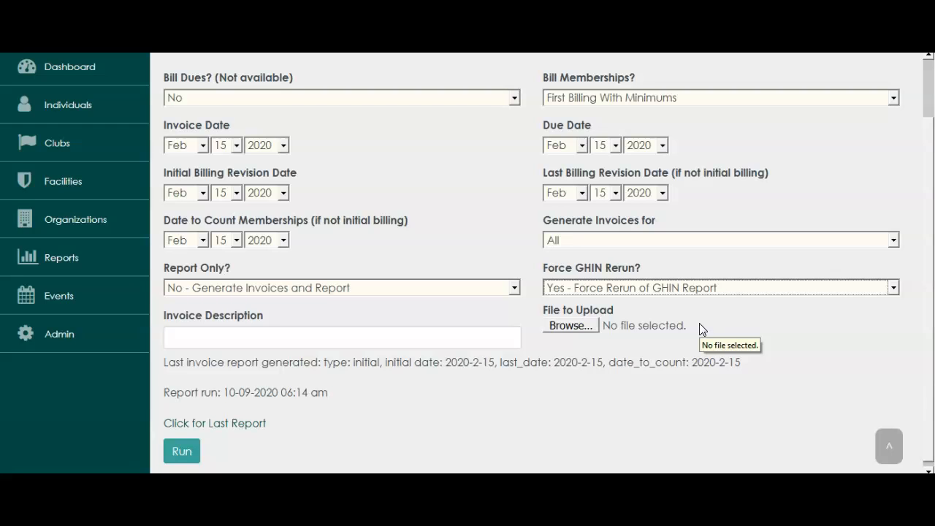
click(678, 289)
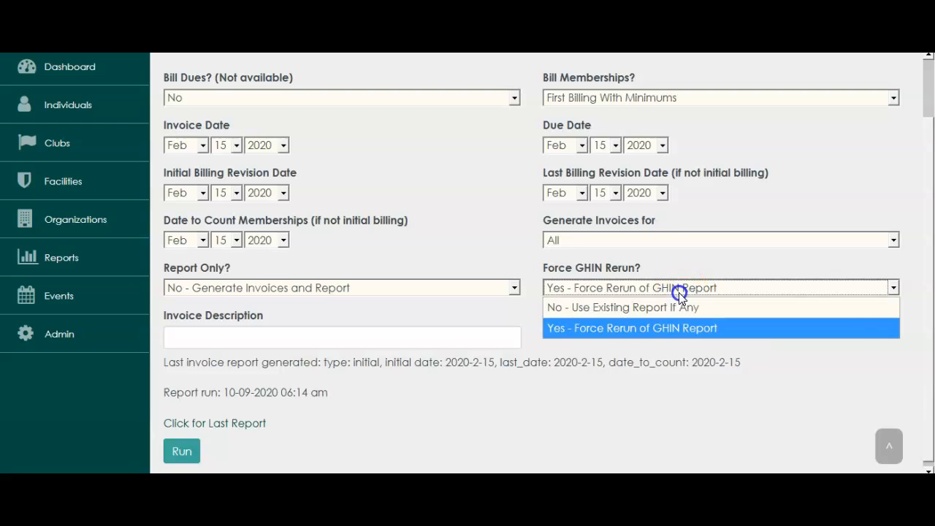
click(645, 307)
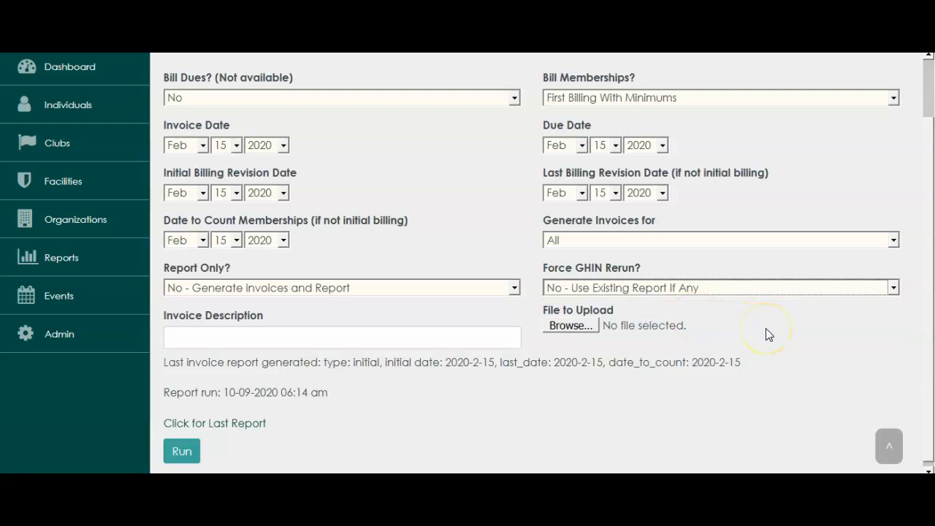
Enter "Membership Bills" as the invoice description.
click(295, 339)
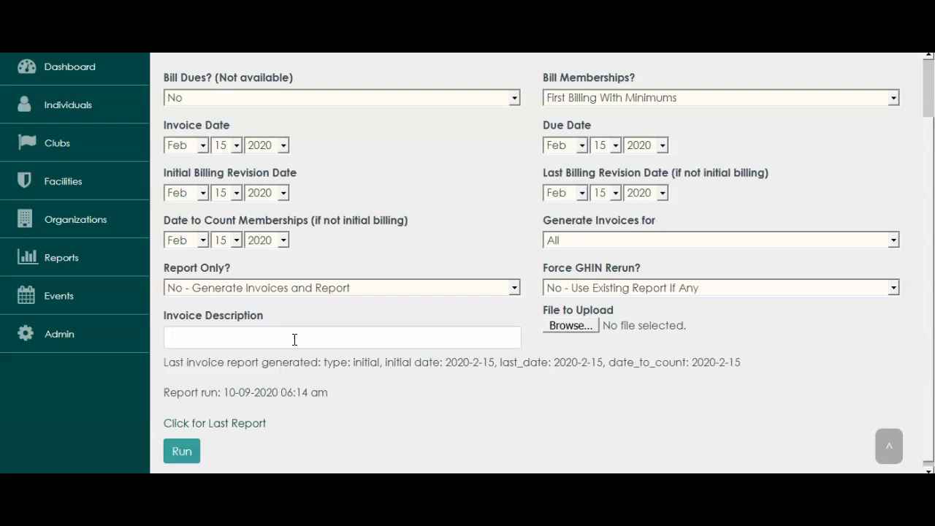
text(Membership Bills)
scroll(922, 212, down, 1)
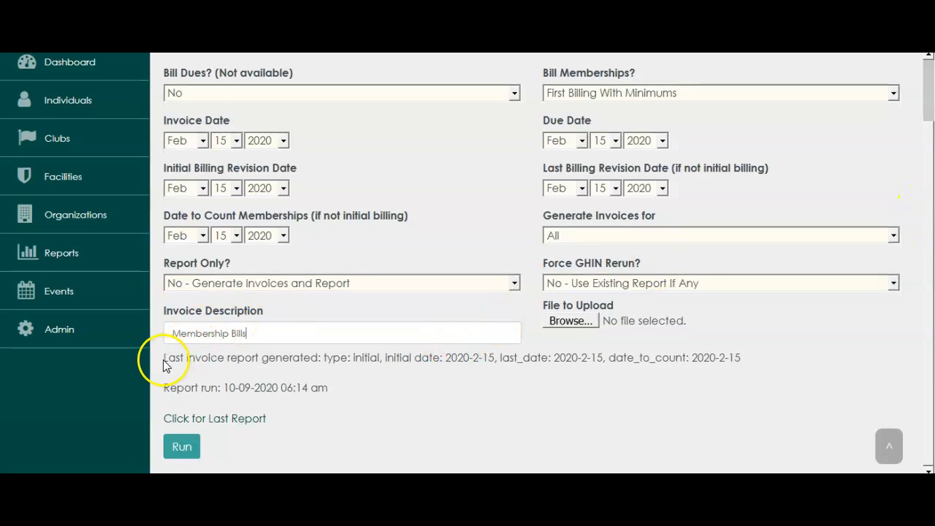
Examine the last generated invoice report's type, dates and run time.
drag(163, 357, 271, 417)
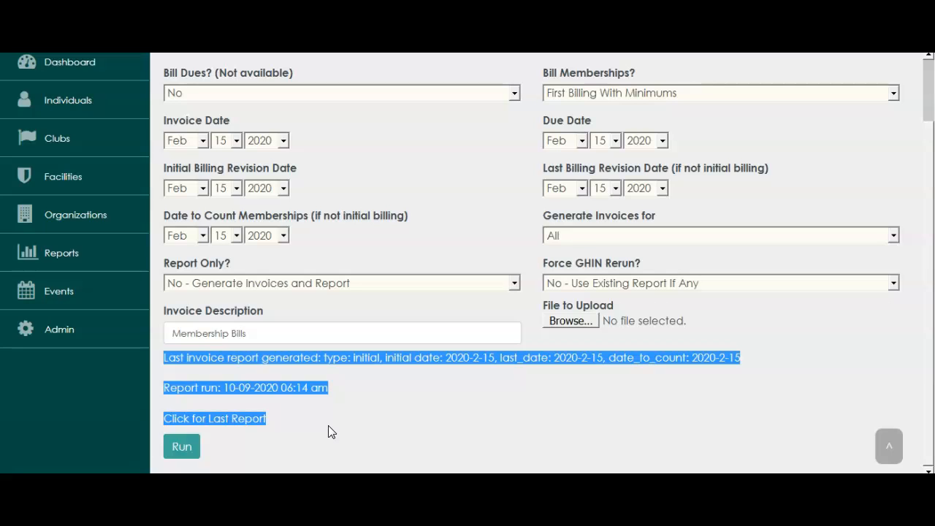
click(429, 406)
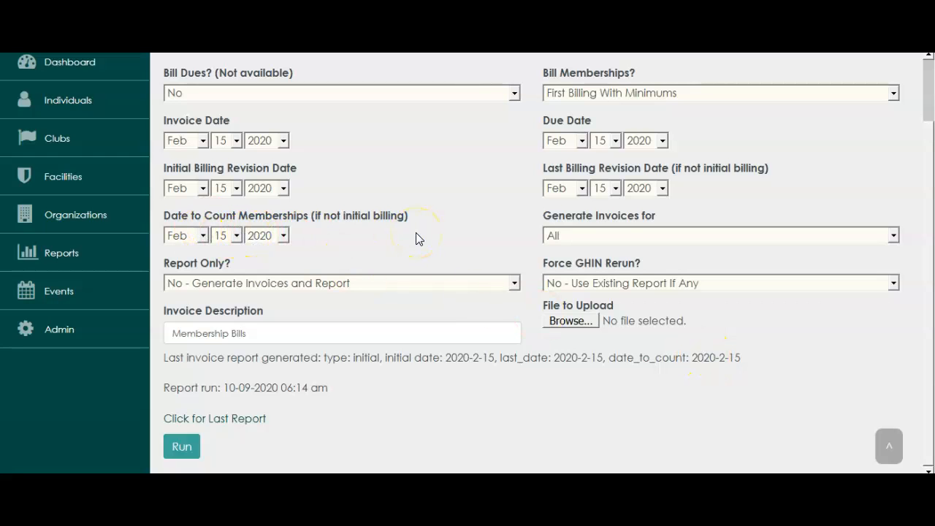
drag(328, 389, 223, 381)
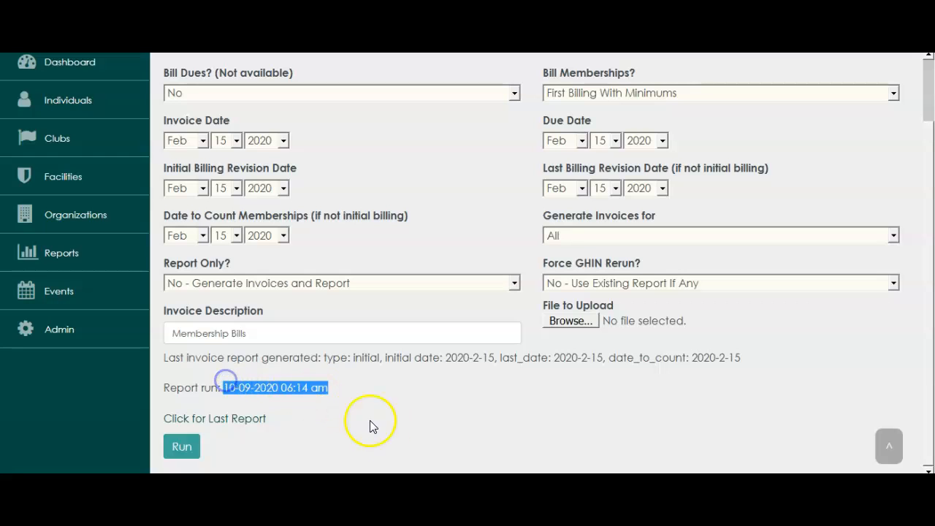
click(445, 384)
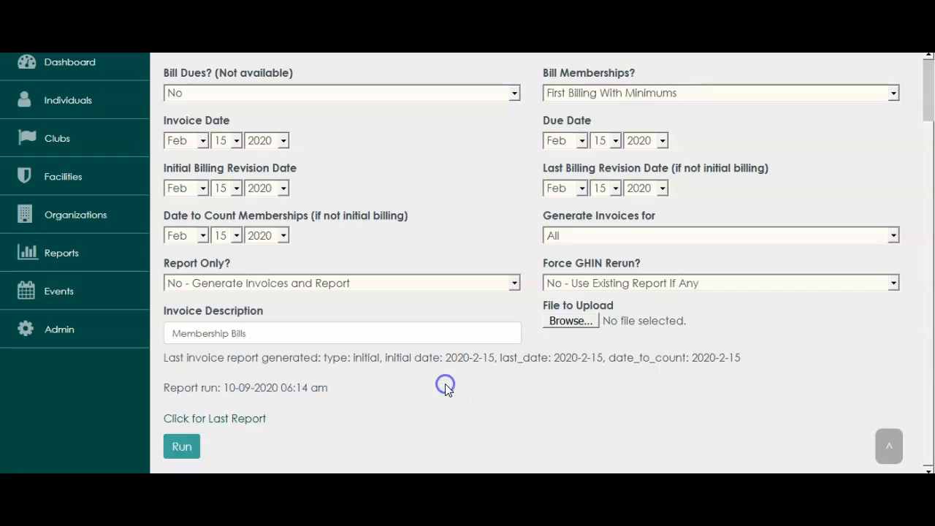
click(231, 422)
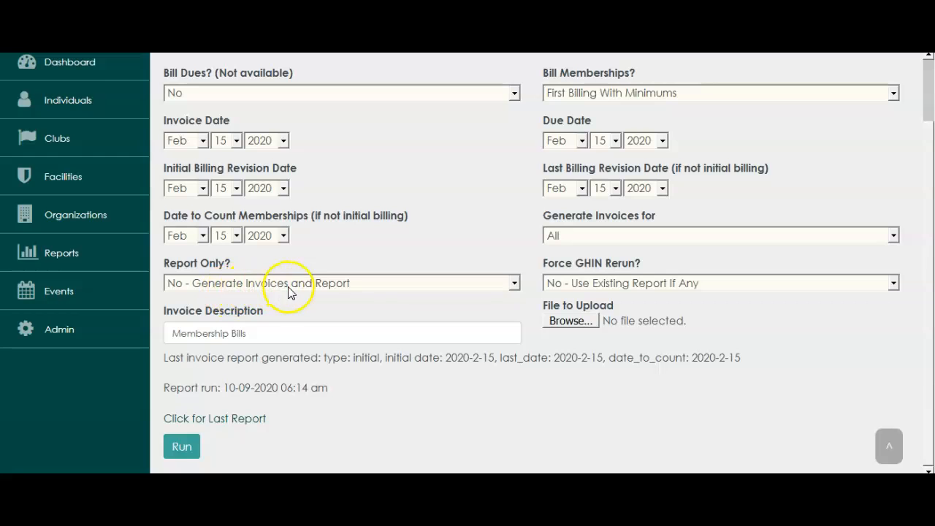
Run the invoice generation, acknowledge the submission and check for its results.
click(182, 445)
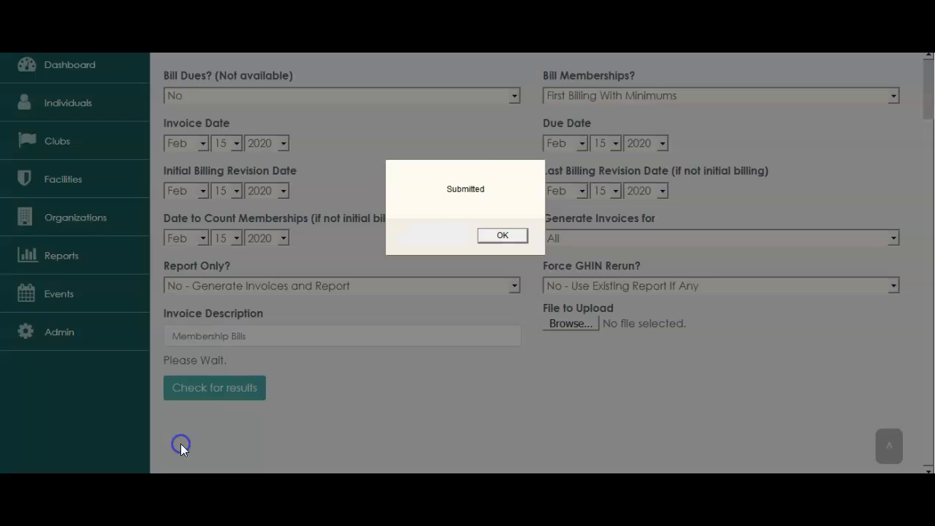
click(510, 236)
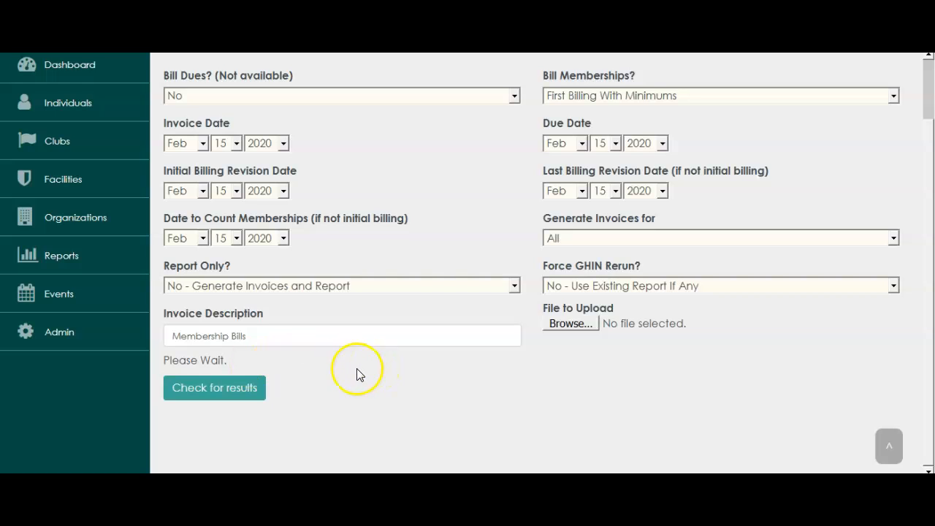
click(214, 394)
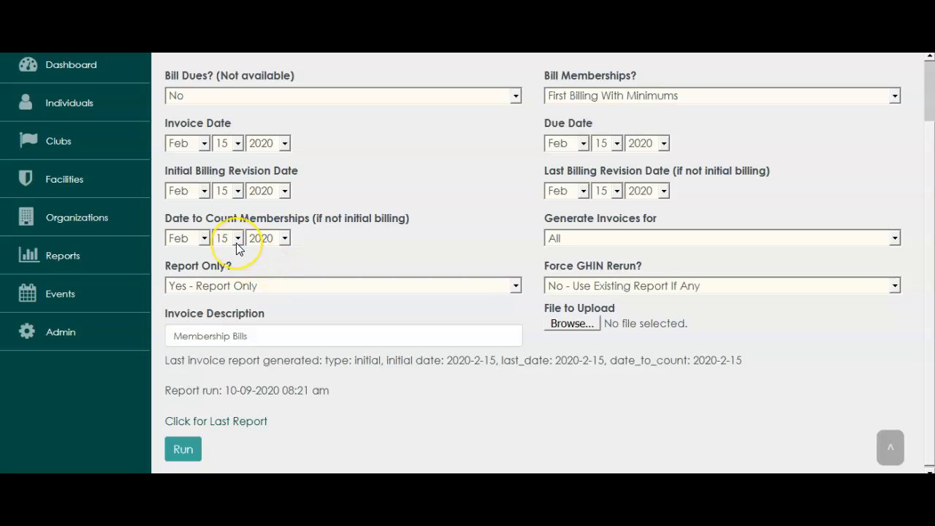
click(228, 429)
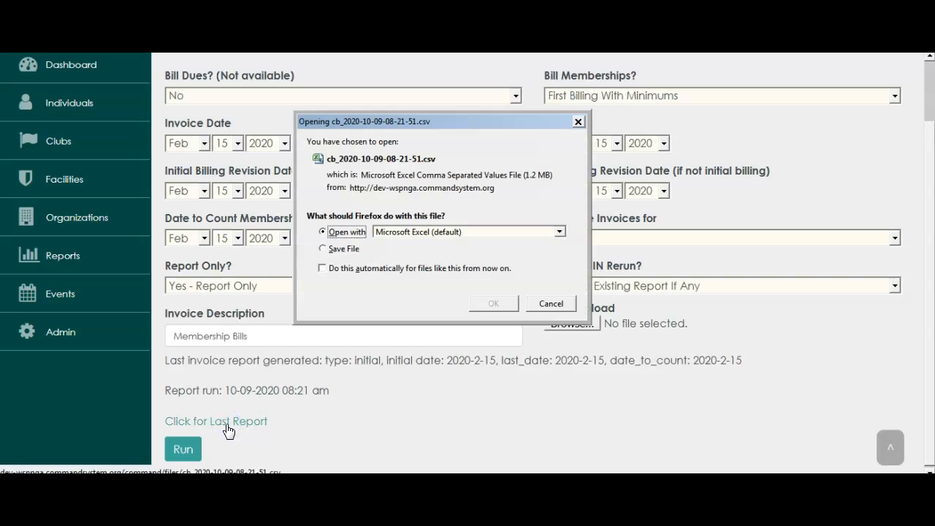
click(493, 303)
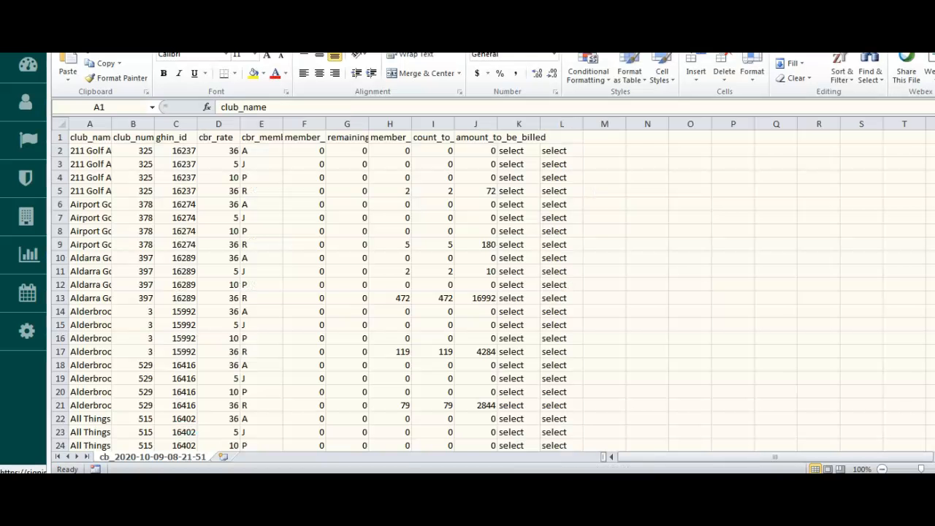
drag(267, 20, 267, 1)
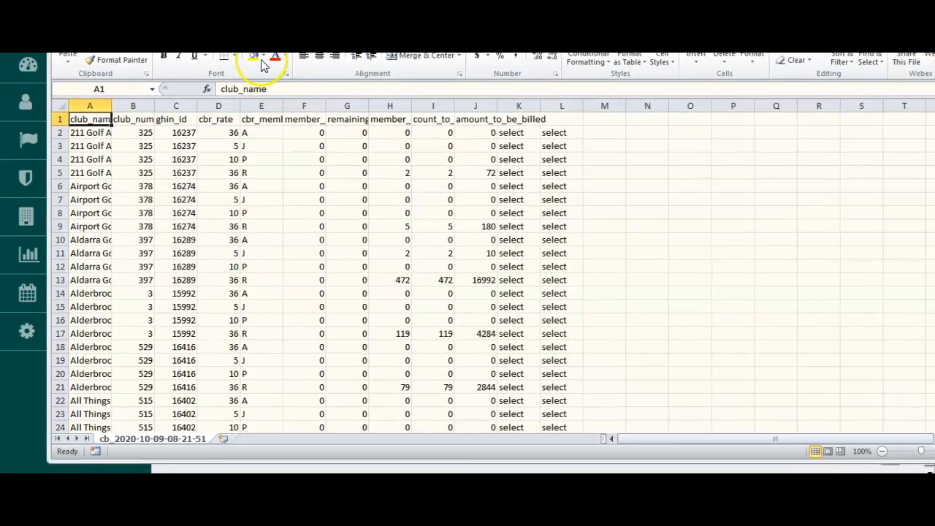
click(57, 106)
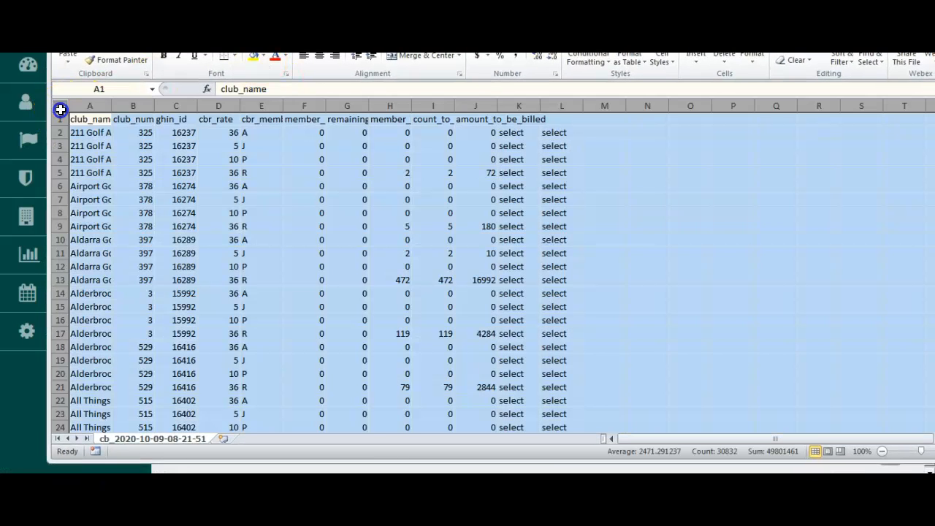
double_click(110, 107)
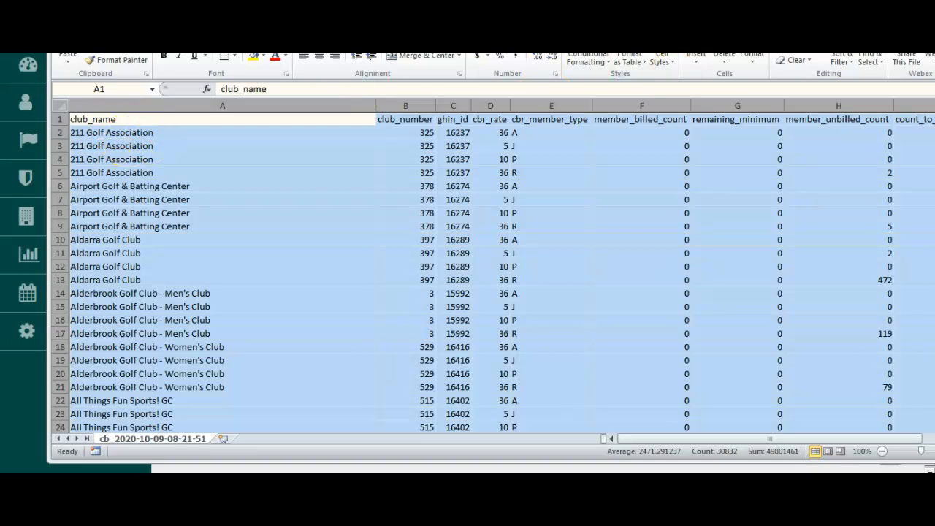
Close the CSV report without saving changes and exit Excel to return to the invoice form.
key(ctrl+w)
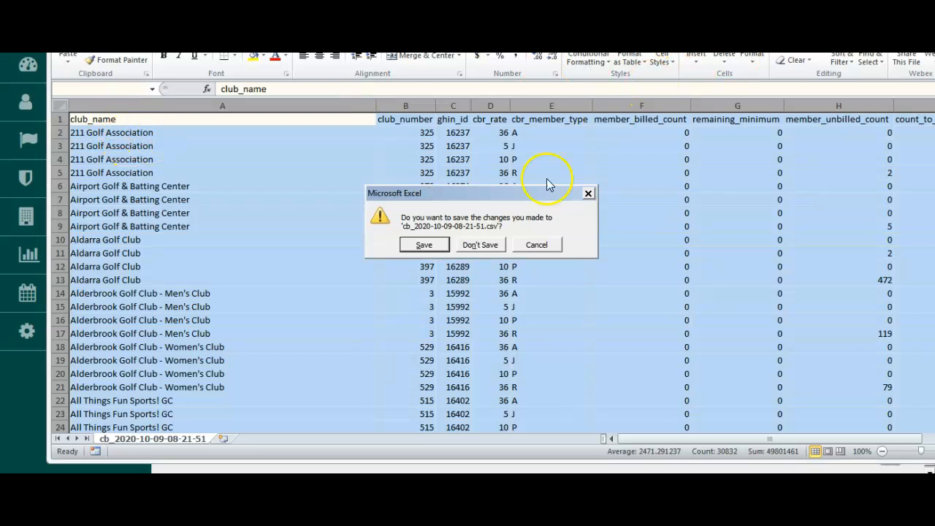
click(479, 245)
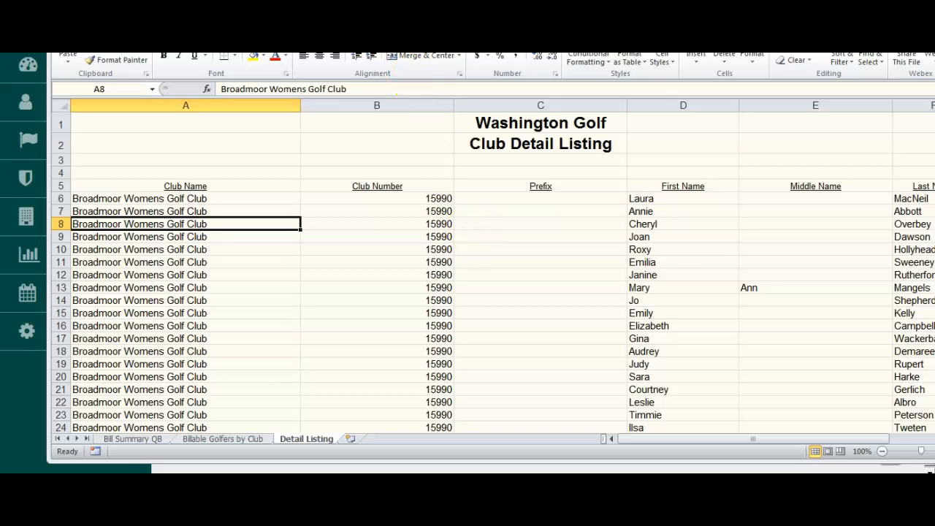
key(alt+F4)
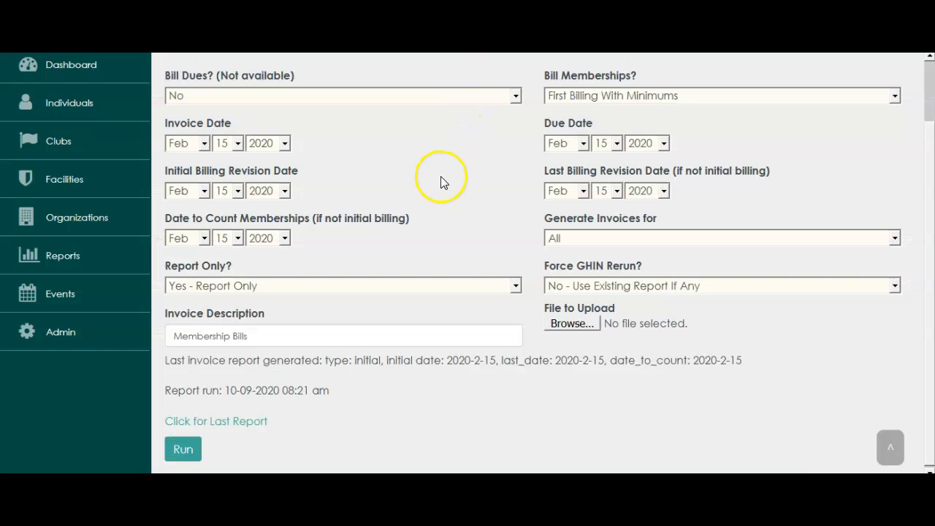
Reopen Club Billing Invoice Generation from the club billing administration to start a new invoice run.
click(62, 335)
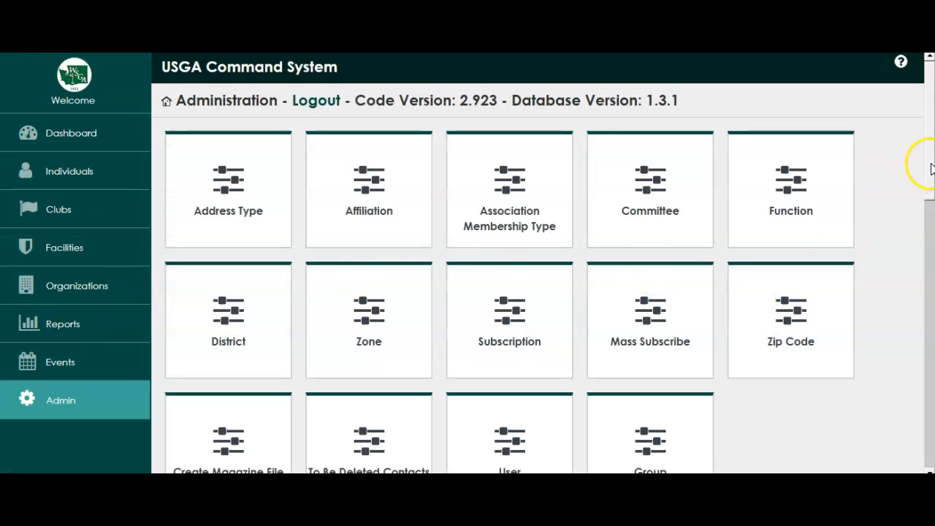
scroll(917, 163, down, 4)
drag(929, 266, 930, 346)
click(503, 106)
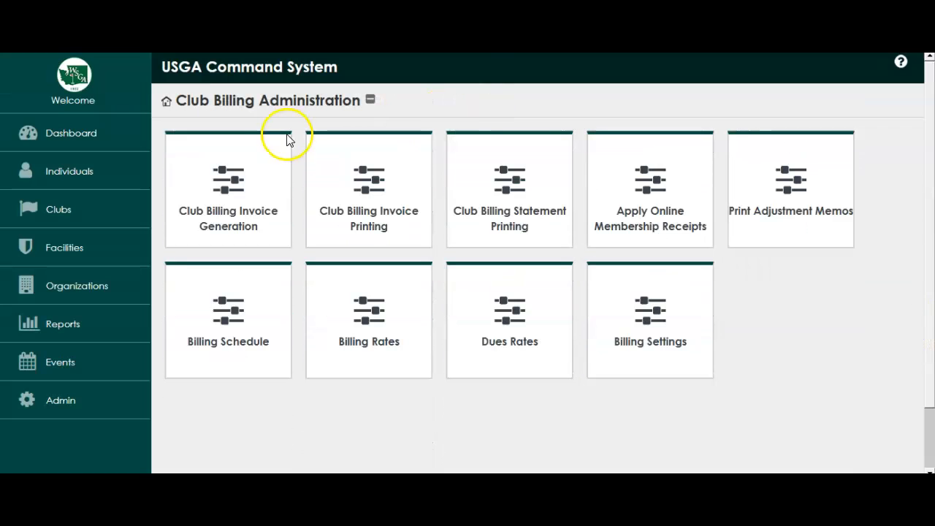
click(248, 188)
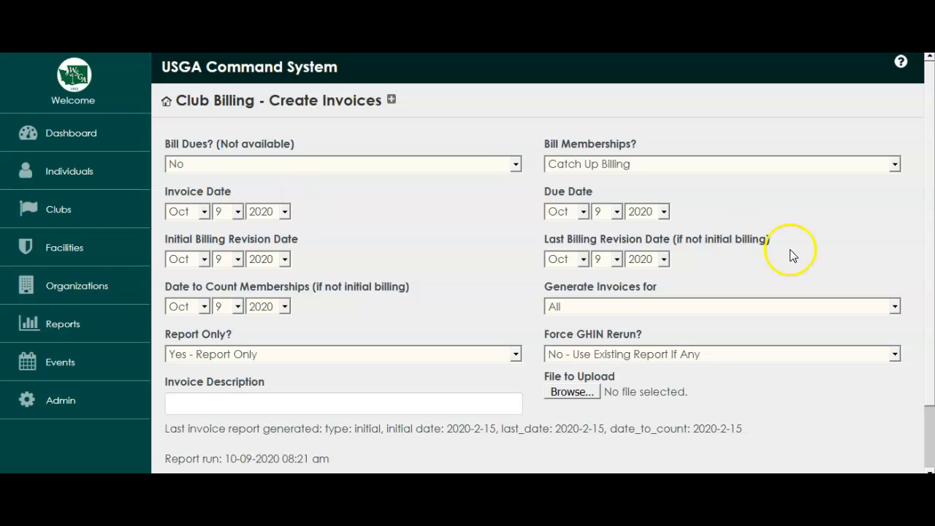
Set the invoice date to Feb 15, 2020 and membership billing to First Billing With Minimums.
scroll(924, 223, down, 2)
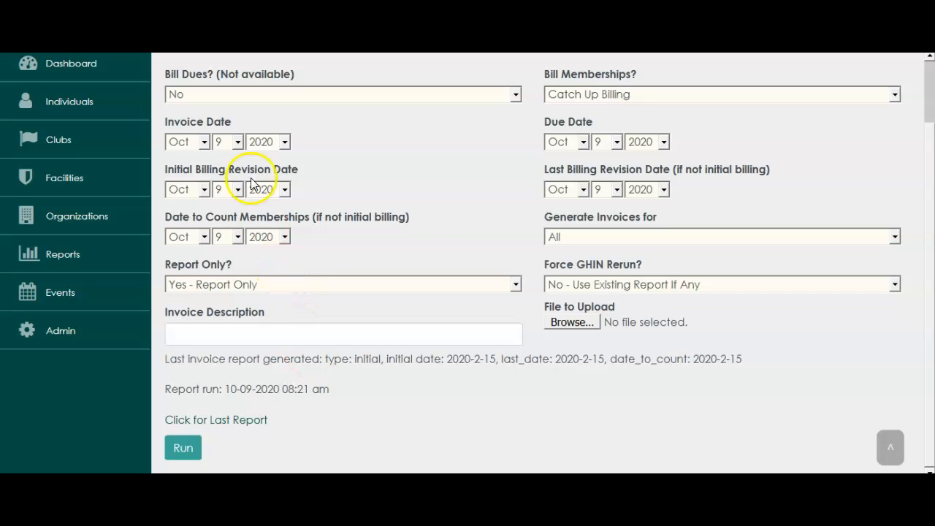
click(191, 151)
key(f)
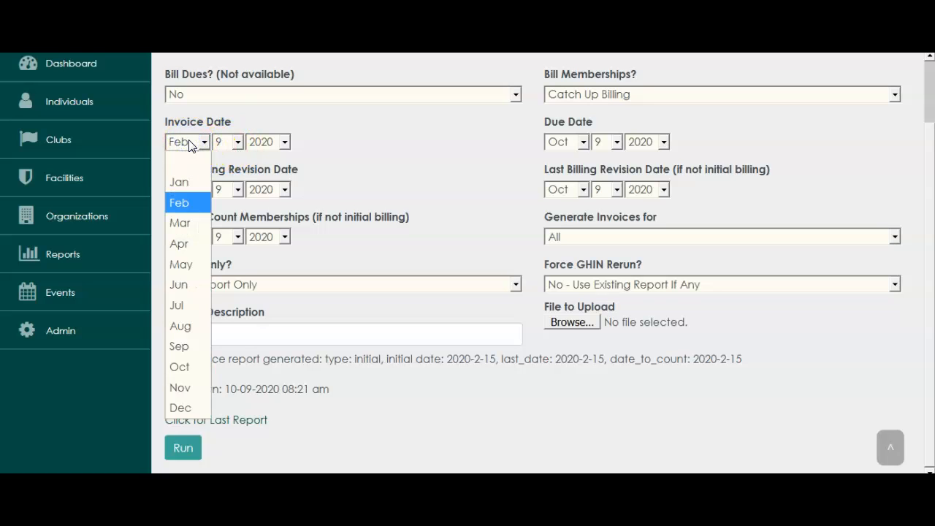
click(225, 146)
key(Down)
key(1)
key(5)
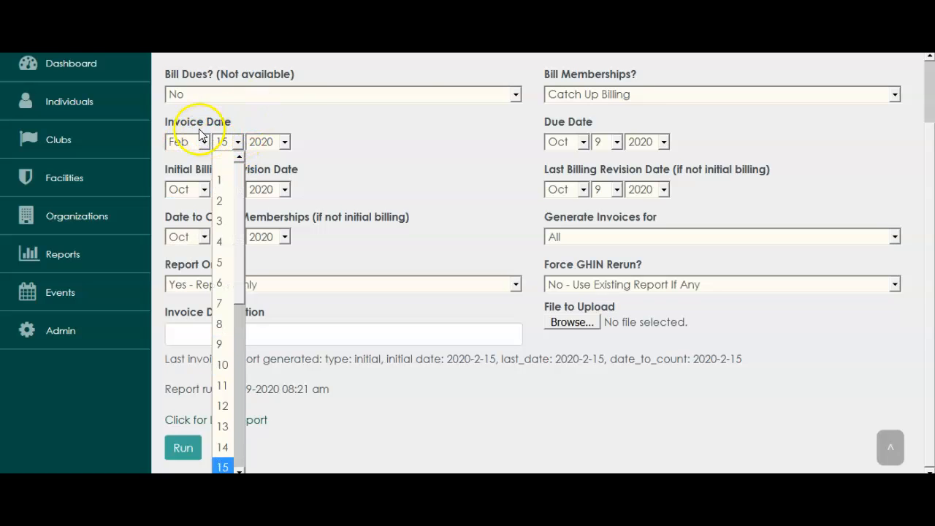
click(618, 98)
click(588, 134)
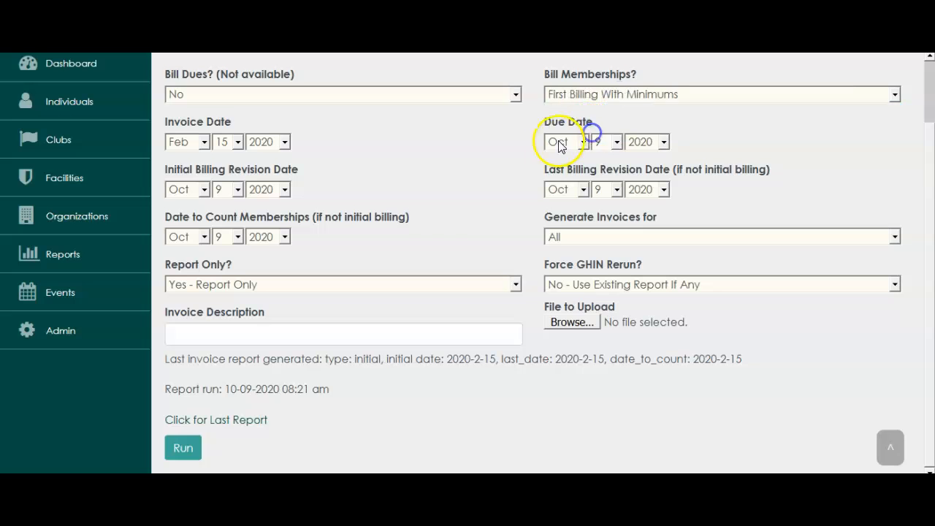
Set the invoice run's due date to Feb 15, 2020.
click(557, 143)
click(597, 142)
key(1)
key(5)
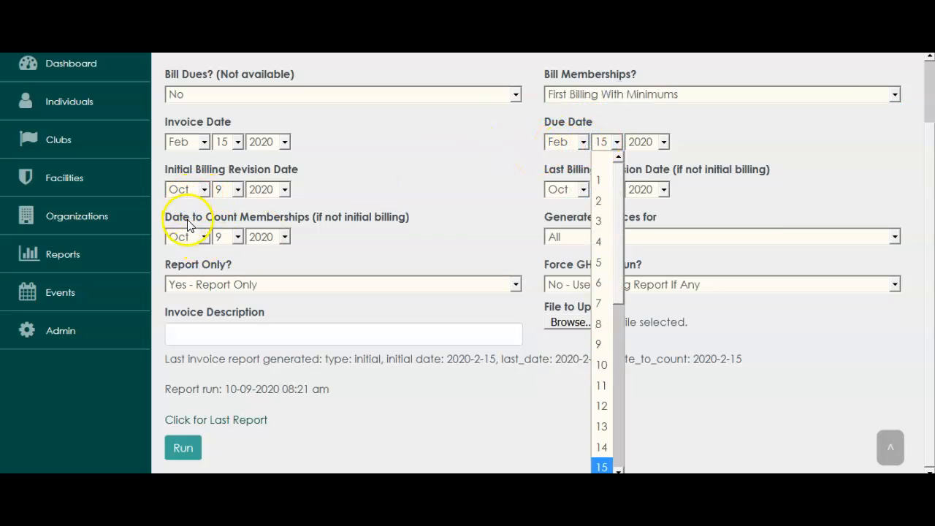
Set the initial billing revision date to Feb 15, 2020.
click(189, 191)
key(f)
key(Return)
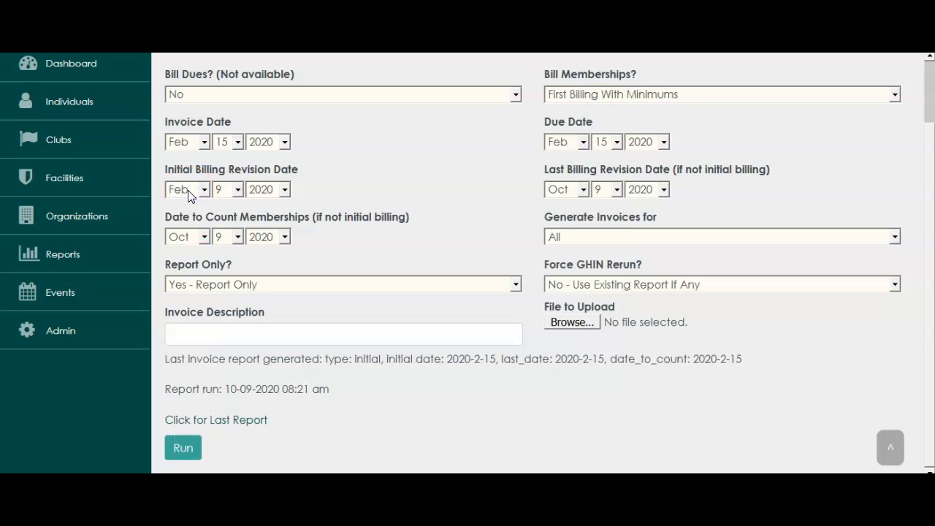
click(229, 195)
key(1)
key(5)
Set the last billing revision date to Feb 15, 2020 and choose to generate invoices and report instead of report only.
click(563, 190)
key(f)
key(Return)
click(404, 284)
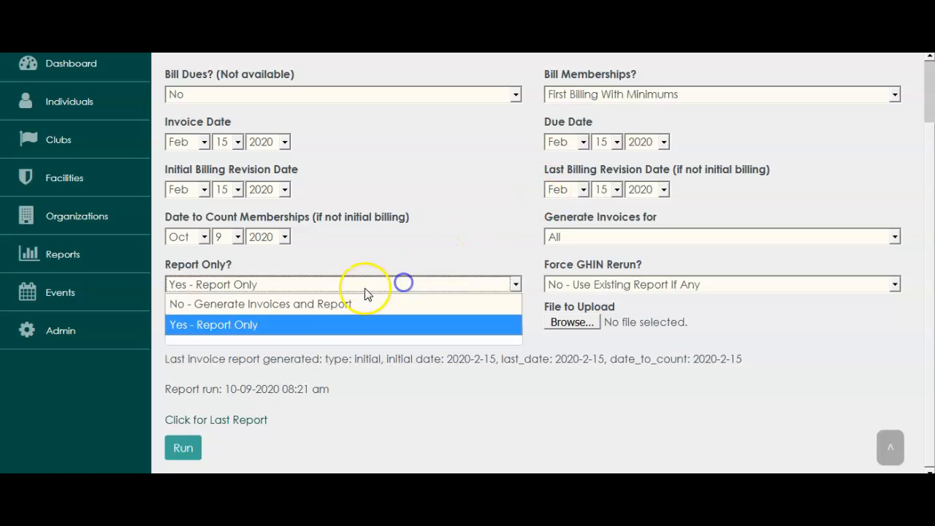
click(330, 301)
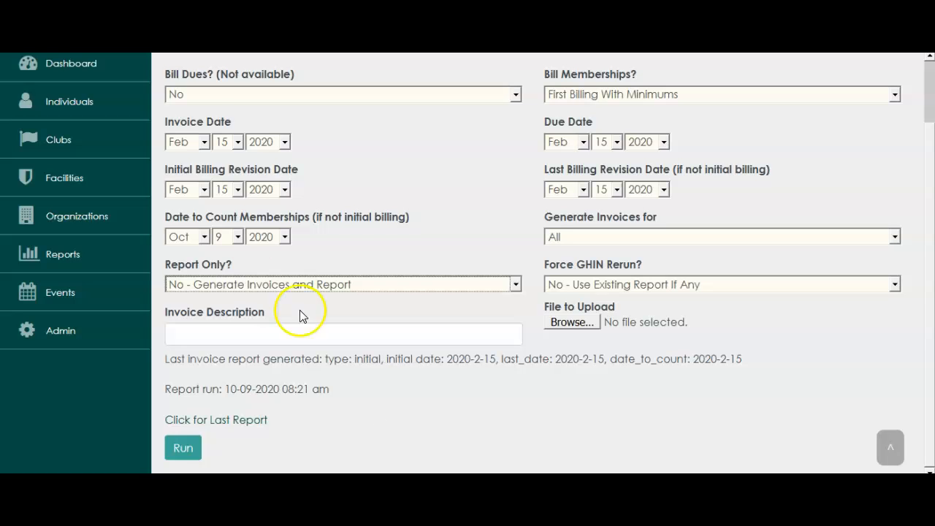
List all clubs and open the accounting transactions of the 211 Golf Association.
click(52, 143)
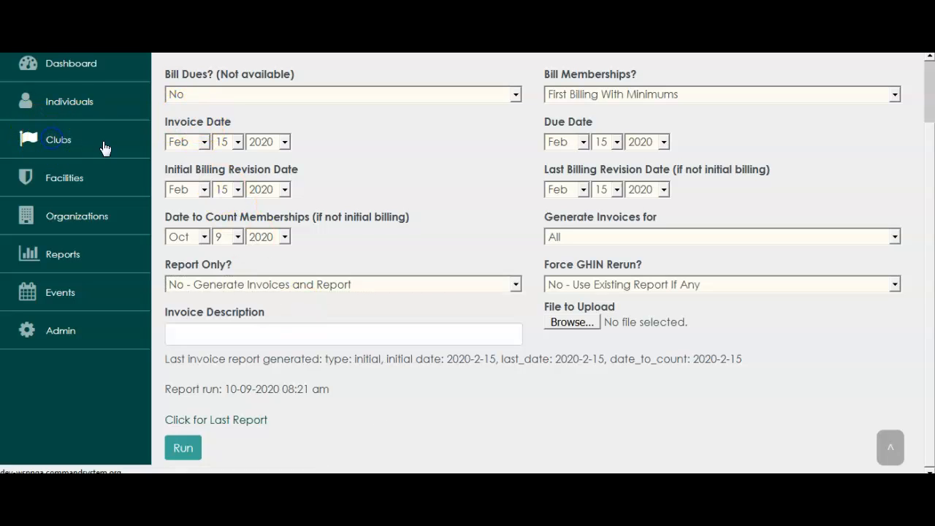
click(757, 137)
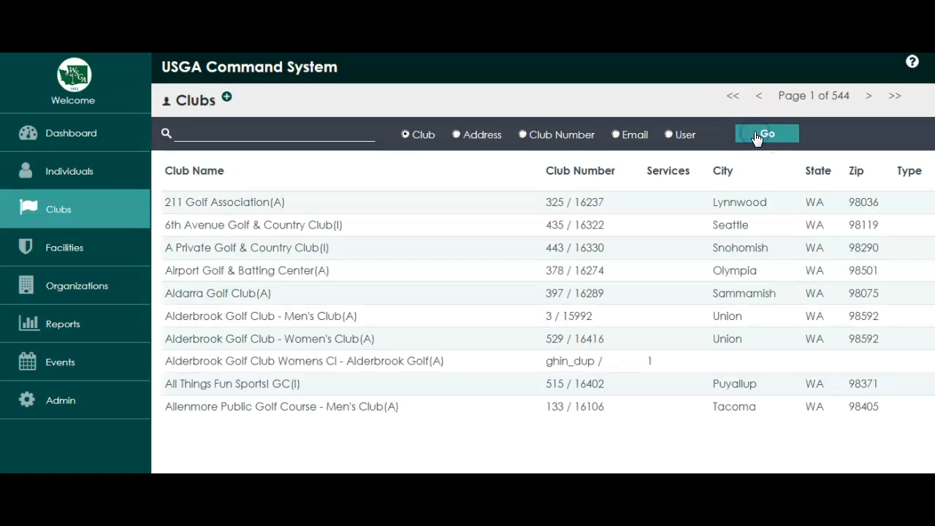
click(223, 202)
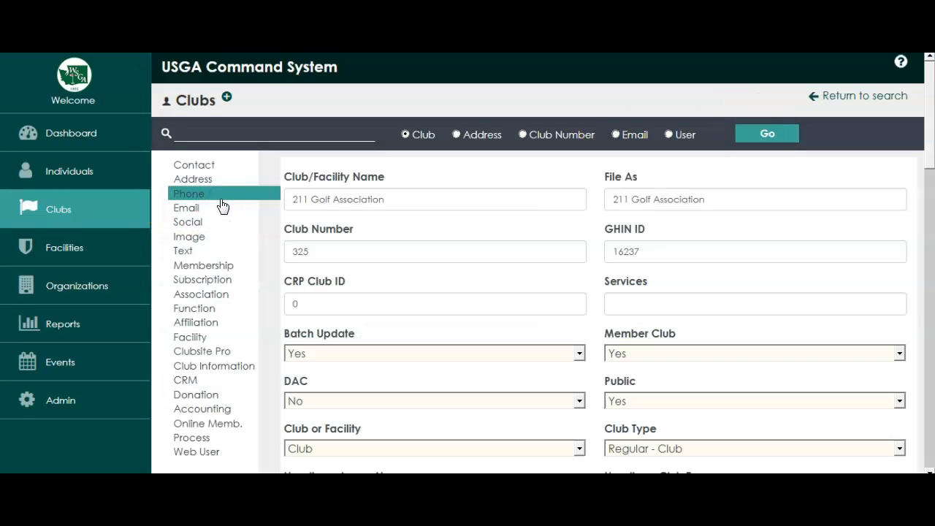
click(206, 413)
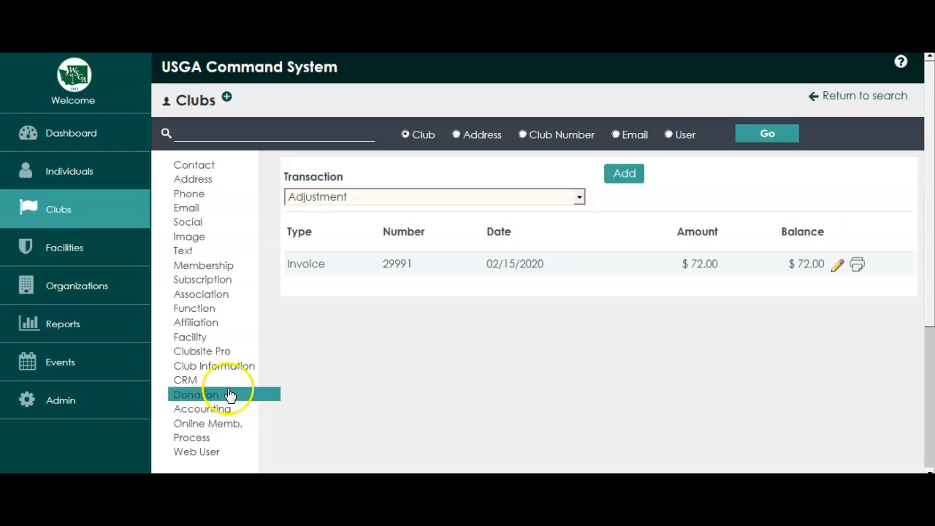
Open the club's 02/15/2020 invoice transaction for editing and look through its payment and invoice details.
click(837, 265)
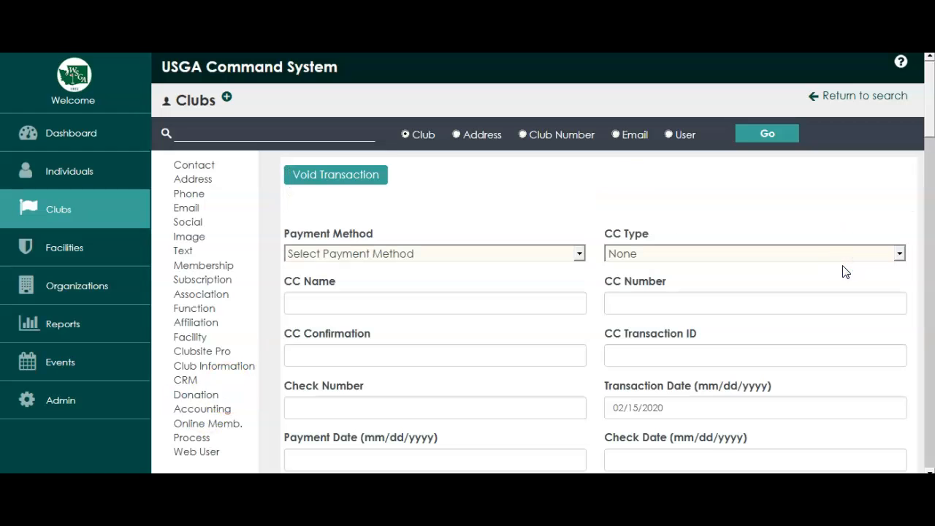
click(929, 176)
drag(929, 175, 929, 104)
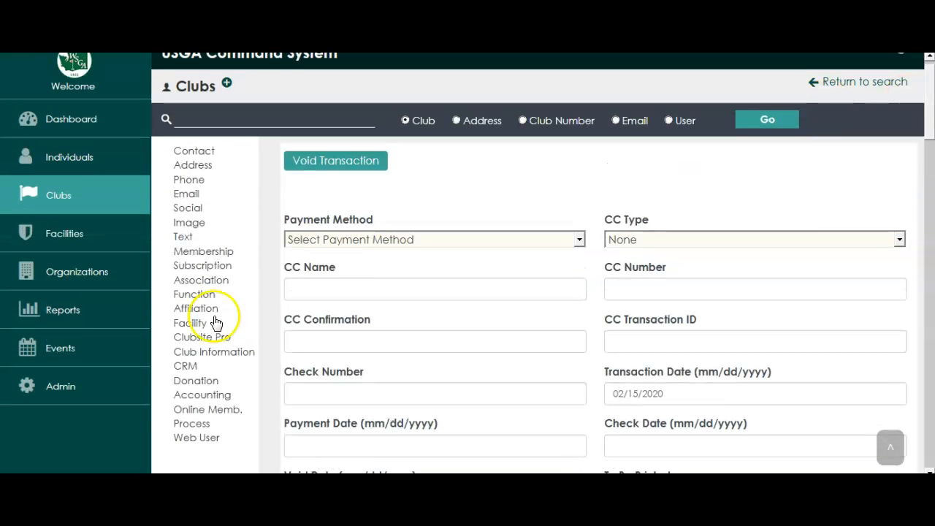